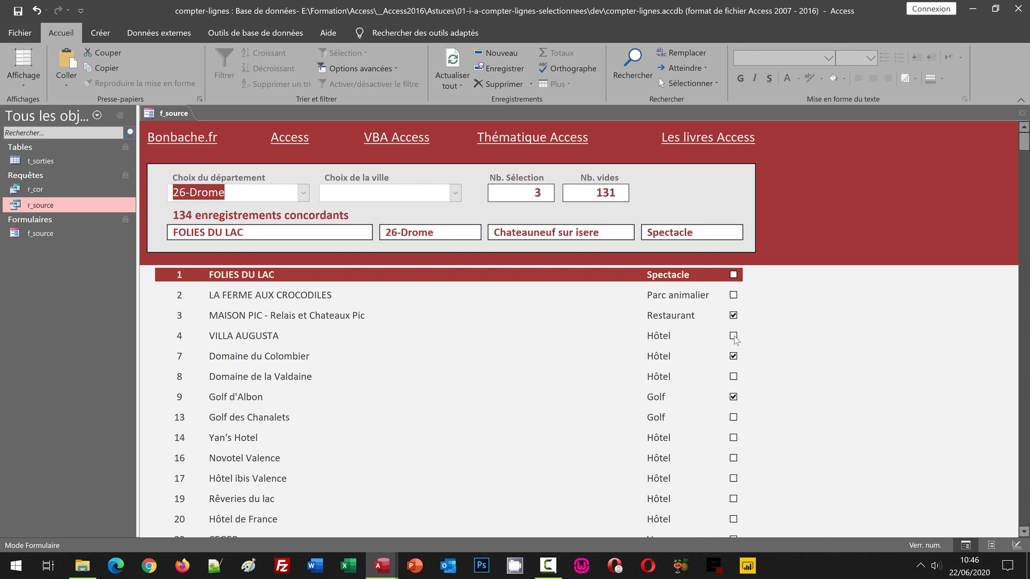
- Tick the VILLA AUGUSTA and Yan's Hotel rows, and switch to the compter-lignes database in the video folder
{"action": "left_click", "coordinate": [734, 336]}
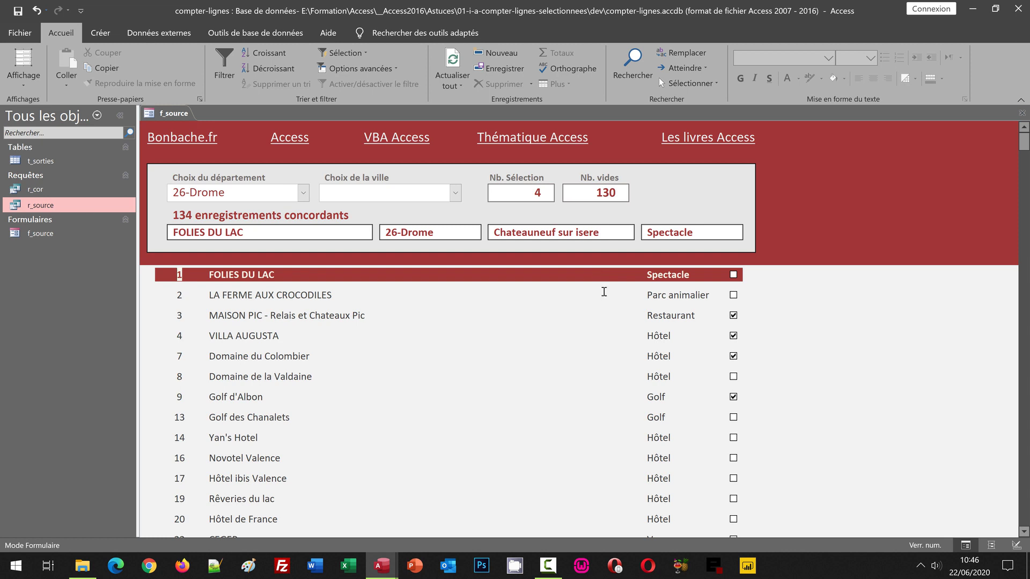
{"action": "left_click", "coordinate": [732, 438]}
{"action": "mouse_move", "coordinate": [389, 570]}
{"action": "left_click", "coordinate": [428, 520]}
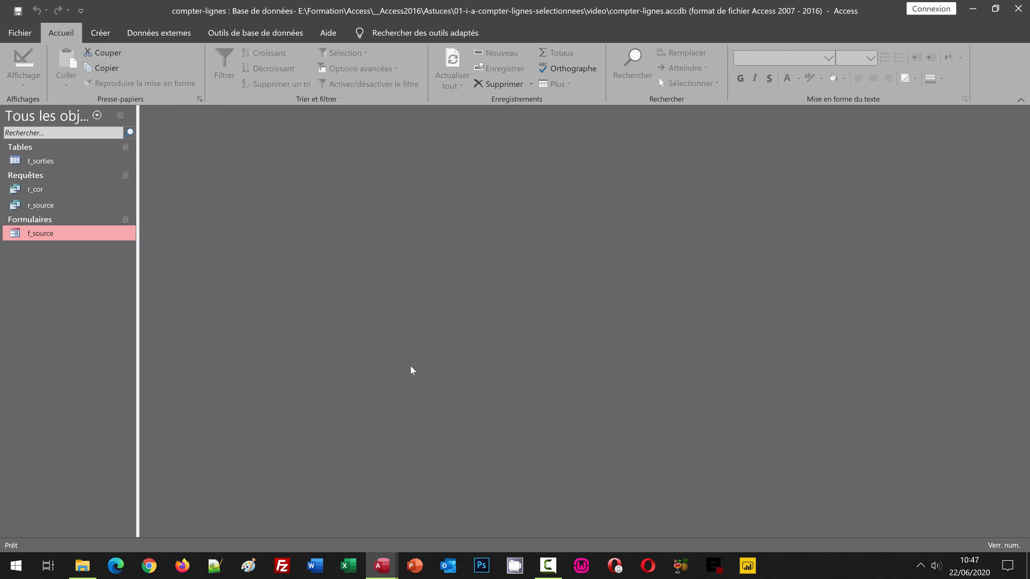
- Open the f_source form and filter its records on the 26-Drome department
{"action": "double_click", "coordinate": [41, 233]}
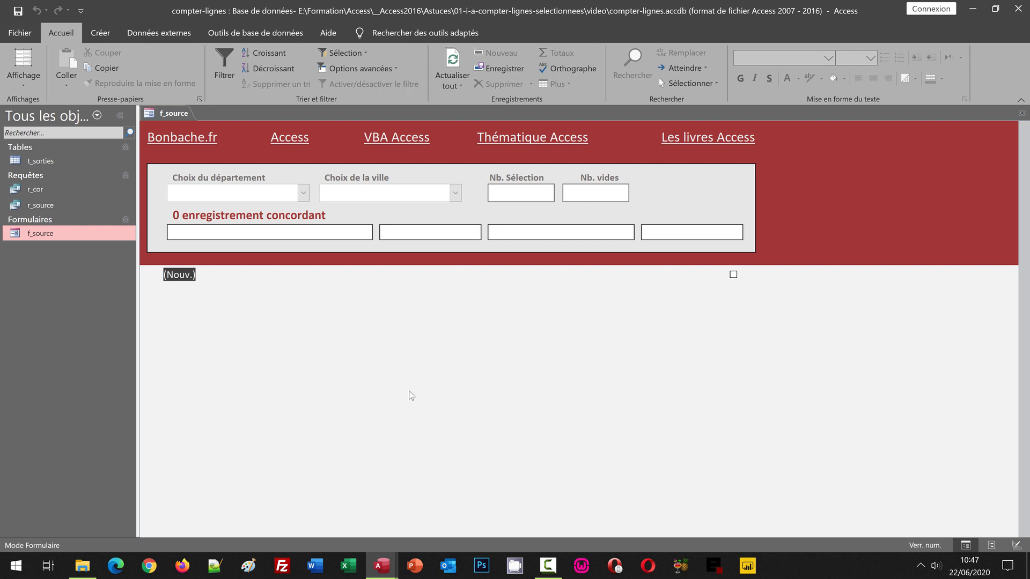
{"action": "left_click", "coordinate": [304, 193]}
{"action": "left_click", "coordinate": [215, 240]}
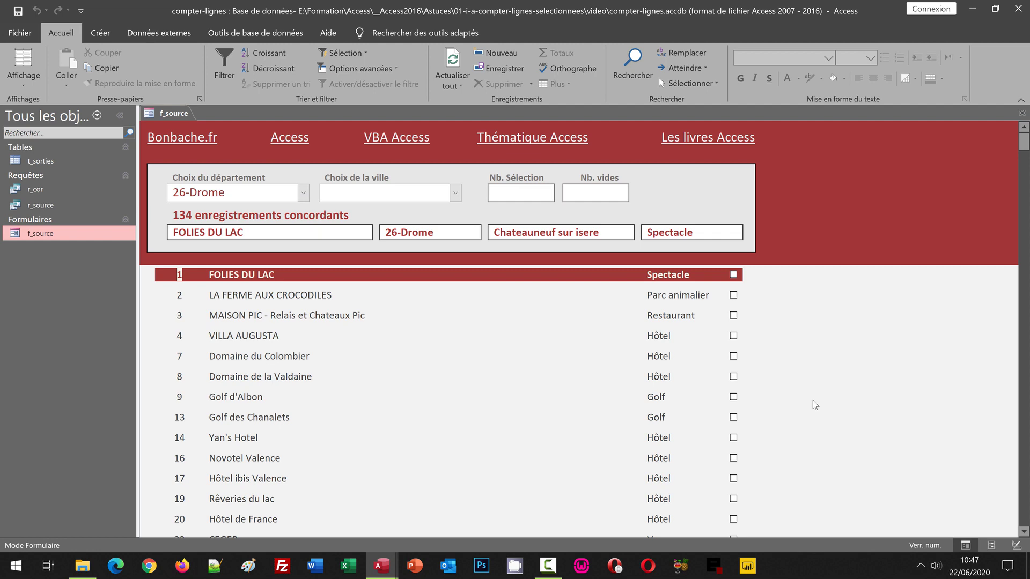
- Examine the records of the t_sorties table and the design of the r_source query, and close both
{"action": "double_click", "coordinate": [9, 164]}
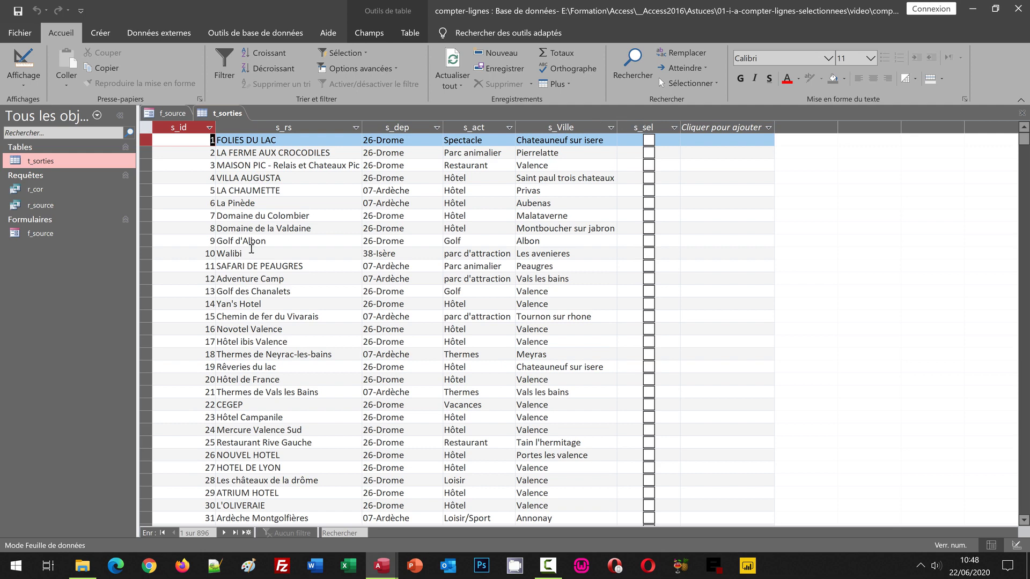
{"action": "right_click", "coordinate": [48, 212]}
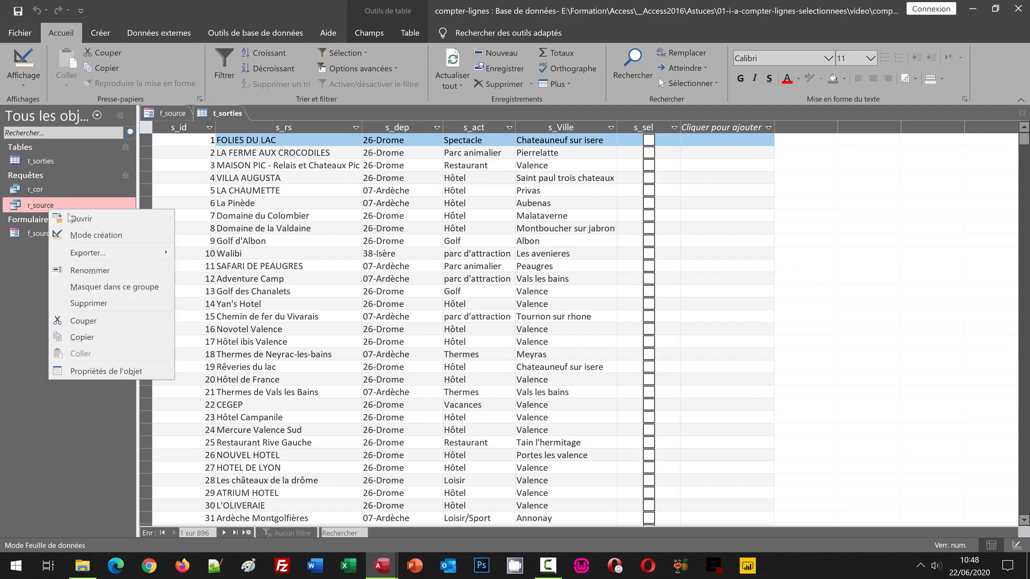
{"action": "left_click", "coordinate": [94, 236]}
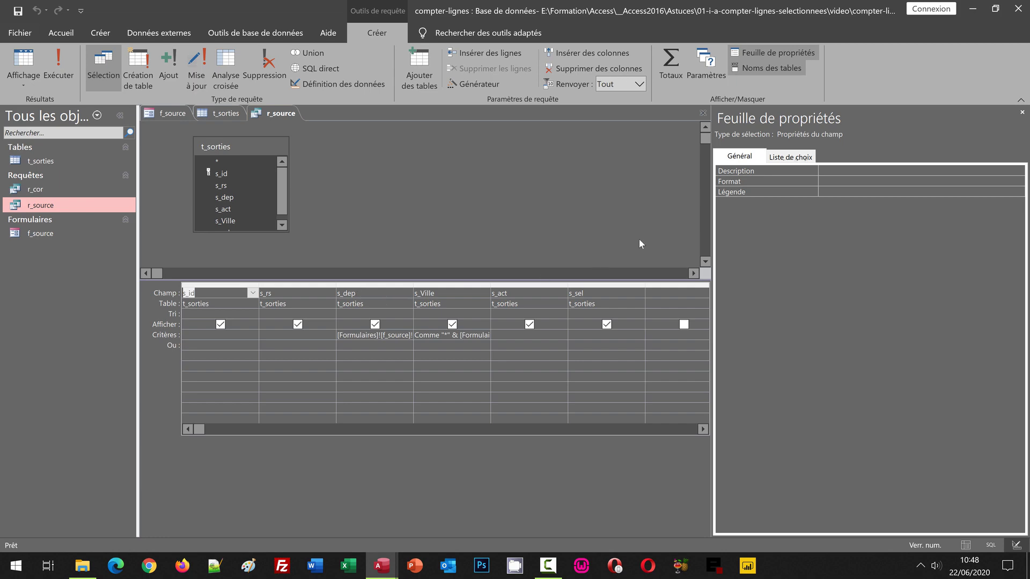
{"action": "left_click", "coordinate": [702, 113]}
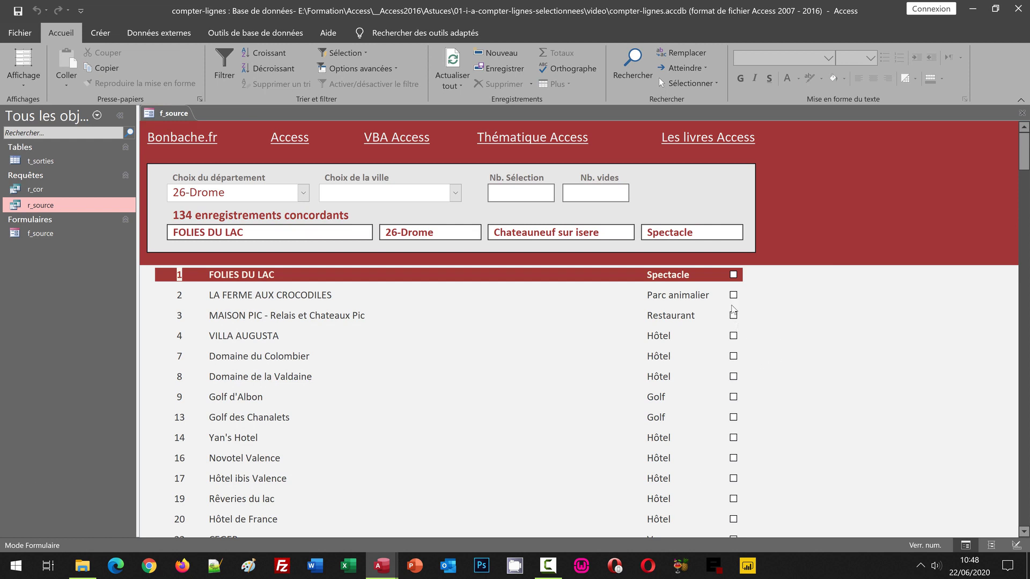
- Tick the rows LA FERME AUX CROCODILES, VILLA AUGUSTA, Domaine de la Valdaine and Yan's Hotel in the form
{"action": "left_click", "coordinate": [733, 295]}
{"action": "left_click", "coordinate": [733, 336]}
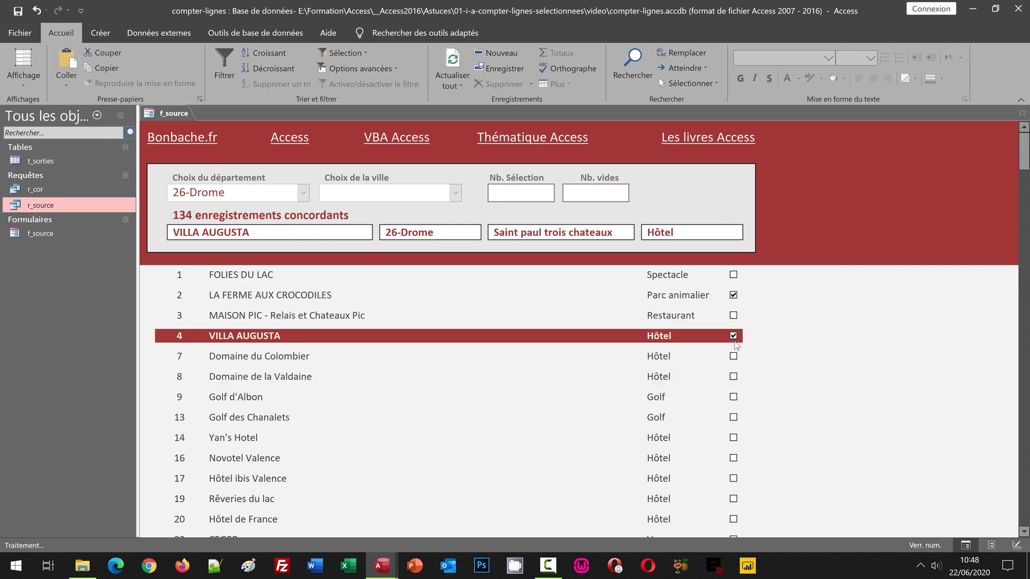
{"action": "left_click", "coordinate": [733, 377]}
{"action": "left_click", "coordinate": [733, 437]}
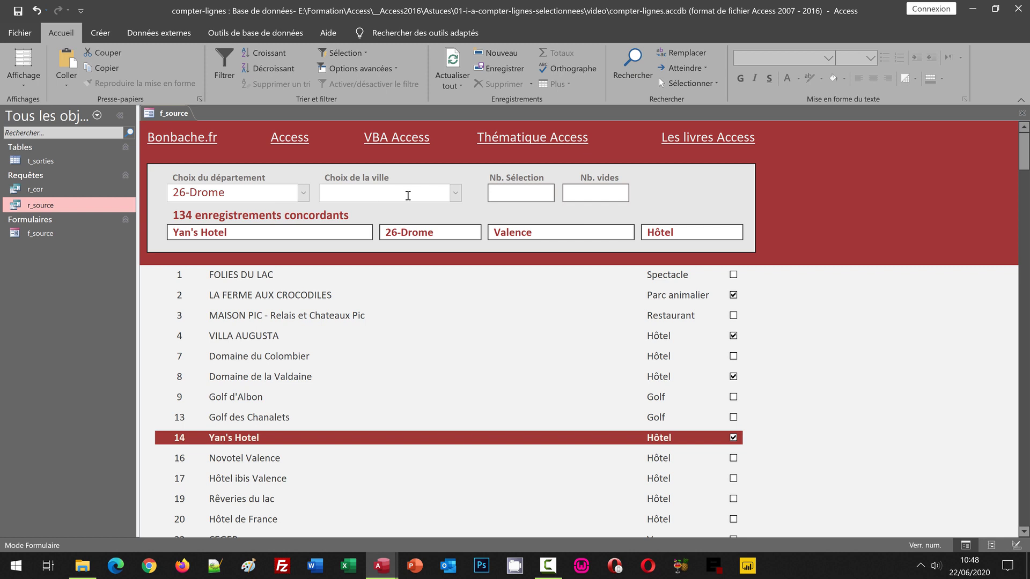
- In the form's design view, set the control source of the Nb. Sélection text box to =-Somme([s_sel])
{"action": "left_click", "coordinate": [24, 88]}
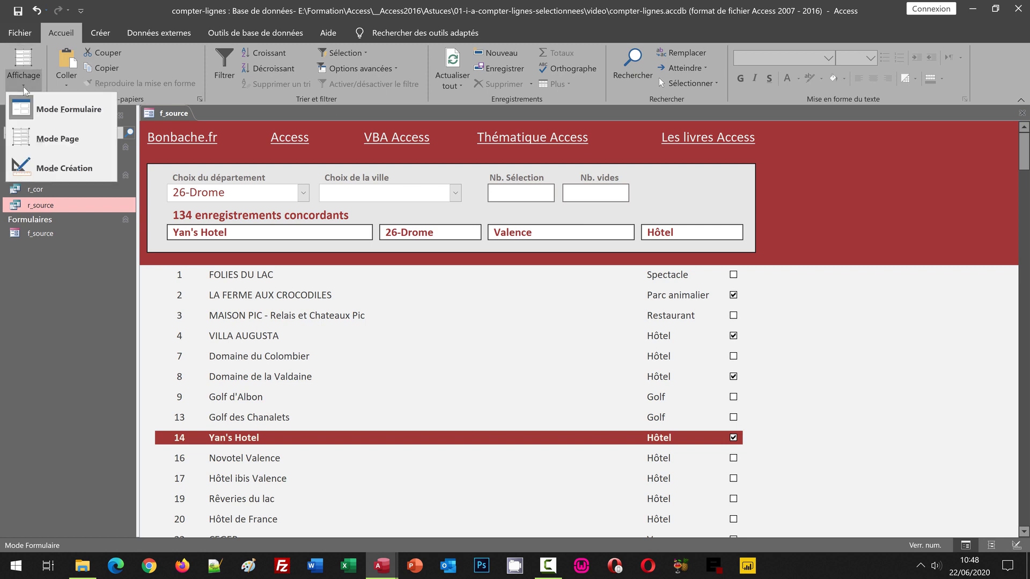
{"action": "left_click", "coordinate": [47, 174]}
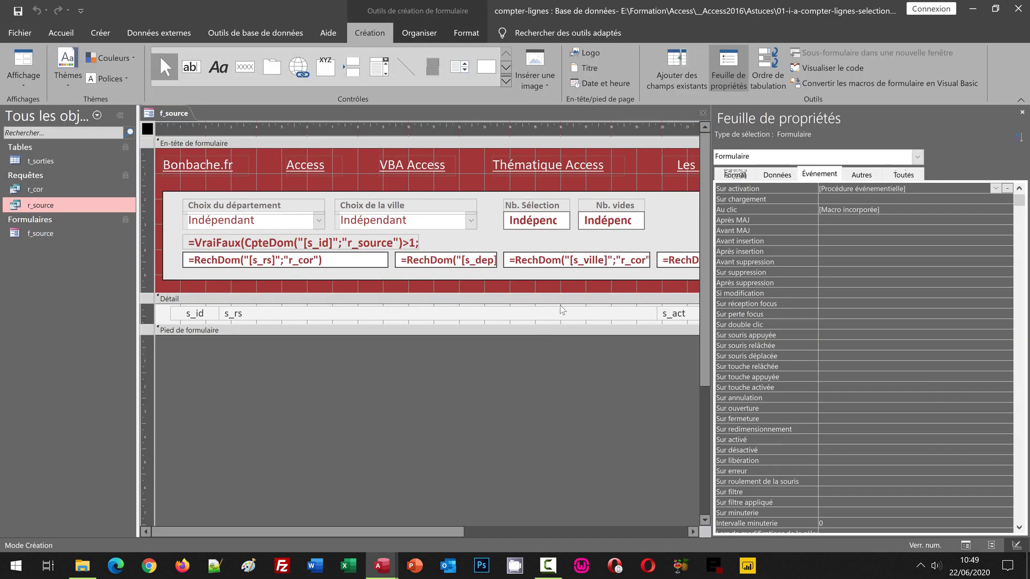
{"action": "left_click", "coordinate": [543, 219]}
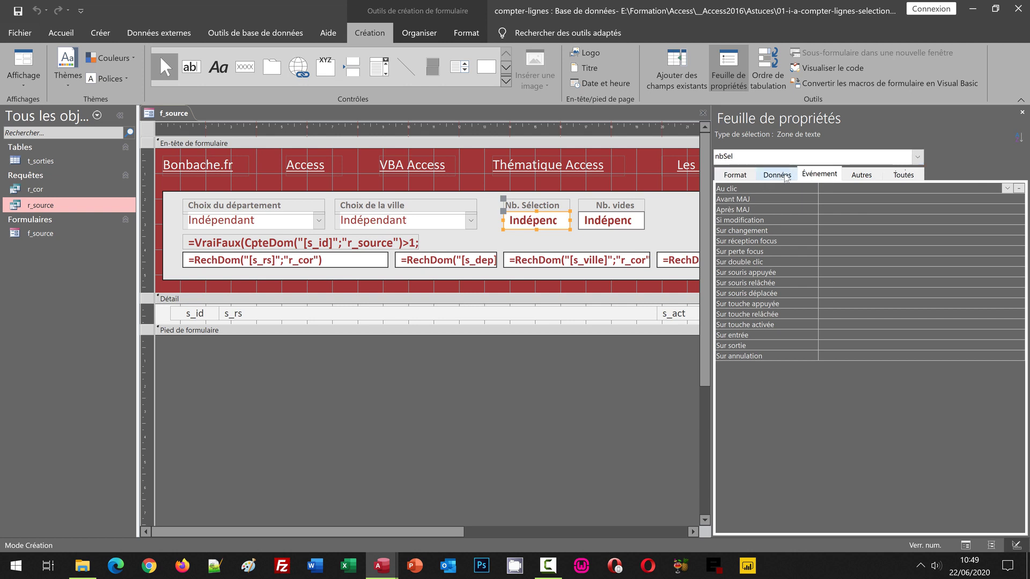
{"action": "left_click", "coordinate": [786, 177]}
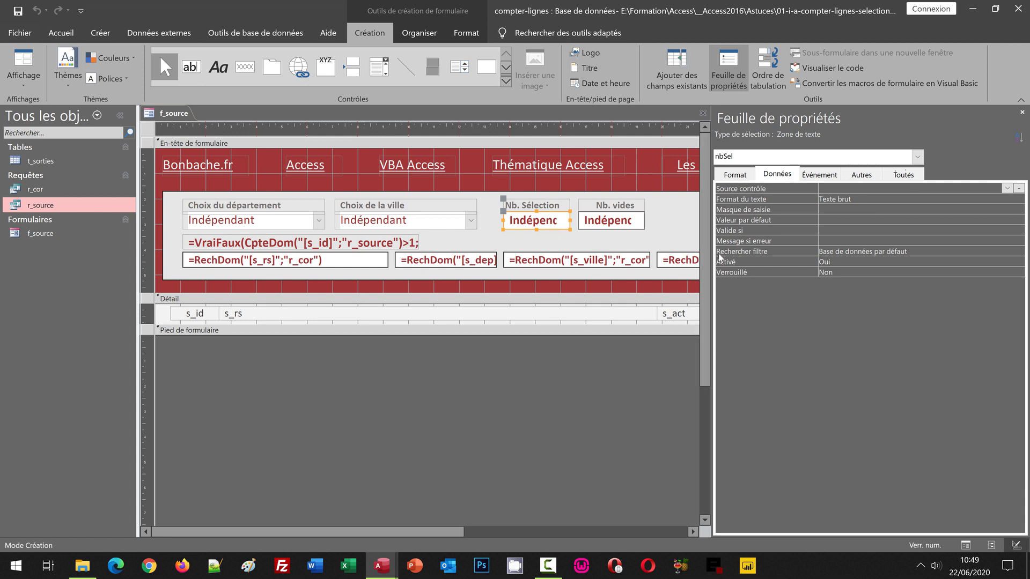
{"action": "left_click", "coordinate": [825, 188]}
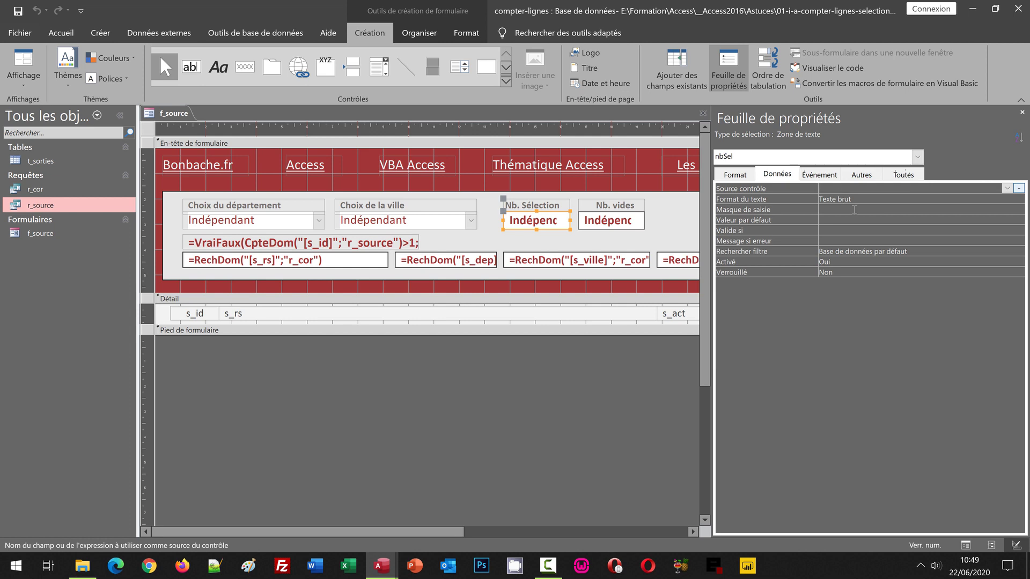
{"action": "type", "text": "=-"}
{"action": "type", "text": "Somme"}
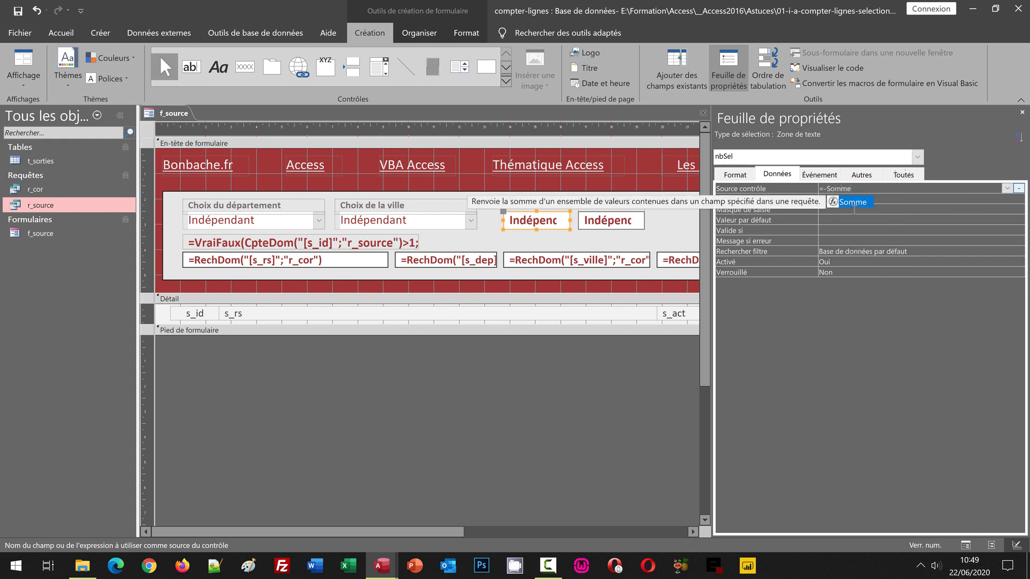
{"action": "type", "text": "([s_"}
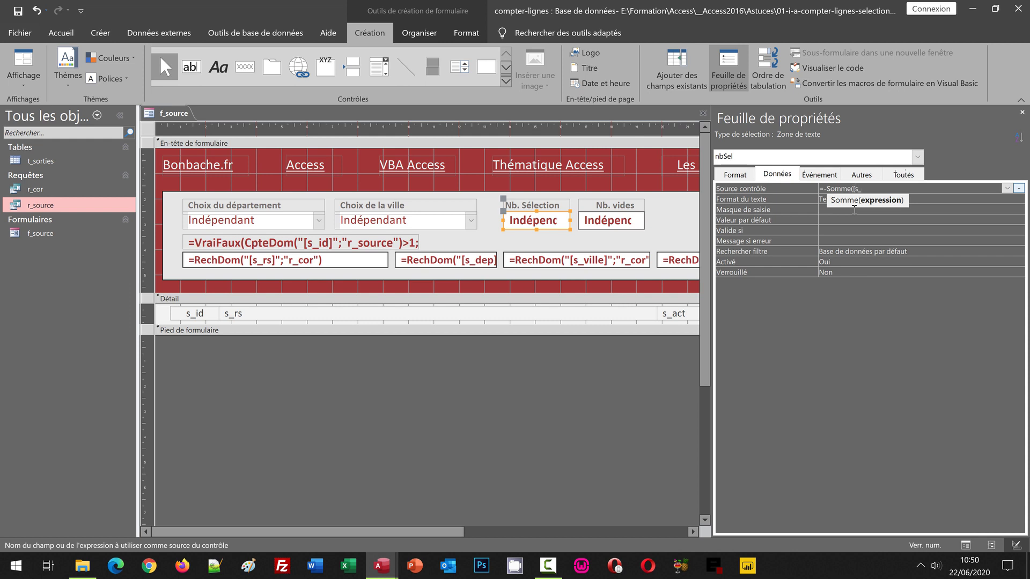
{"action": "type", "text": "sel"}
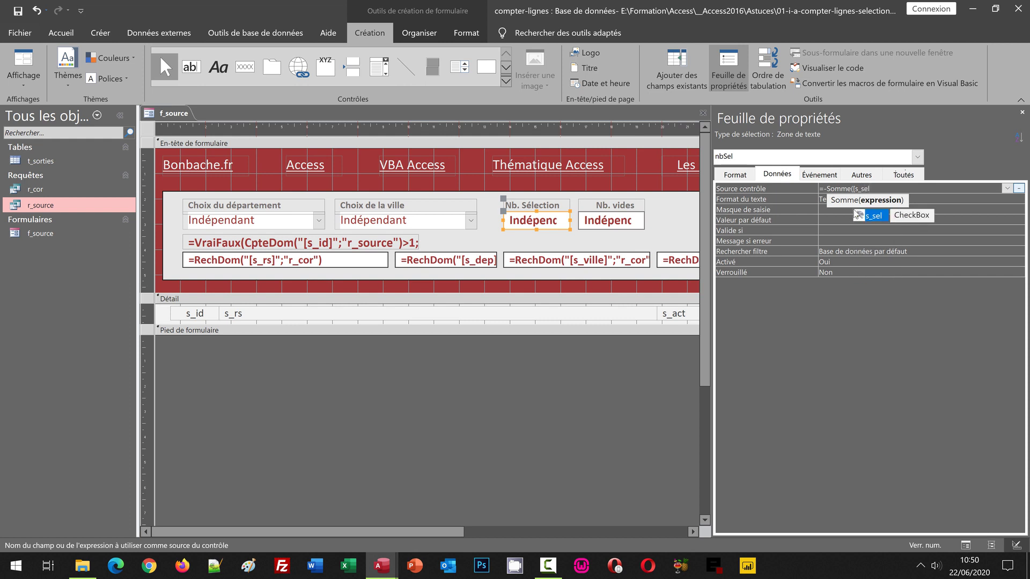
{"action": "double_click", "coordinate": [857, 215]}
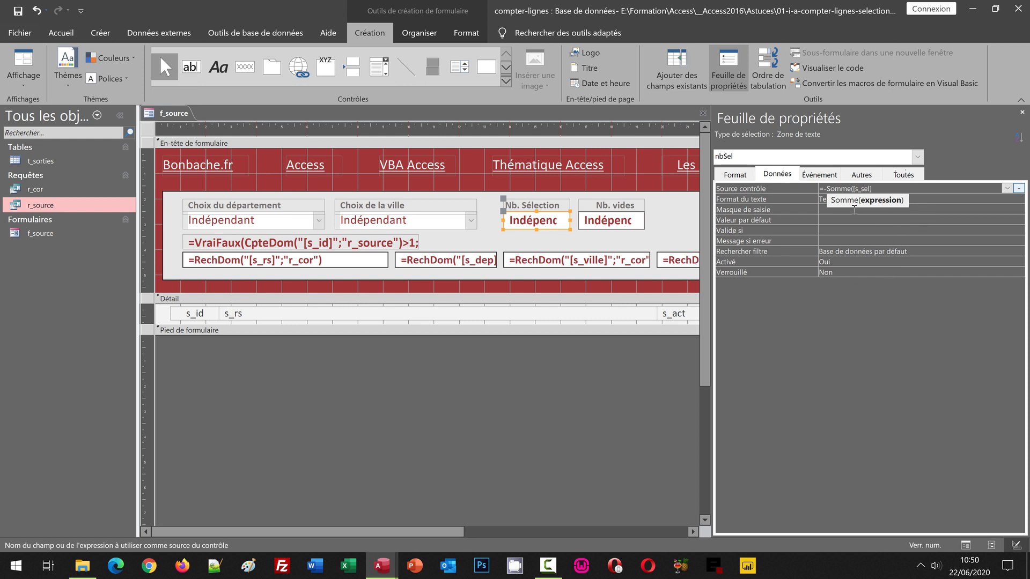
{"action": "type", "text": ")"}
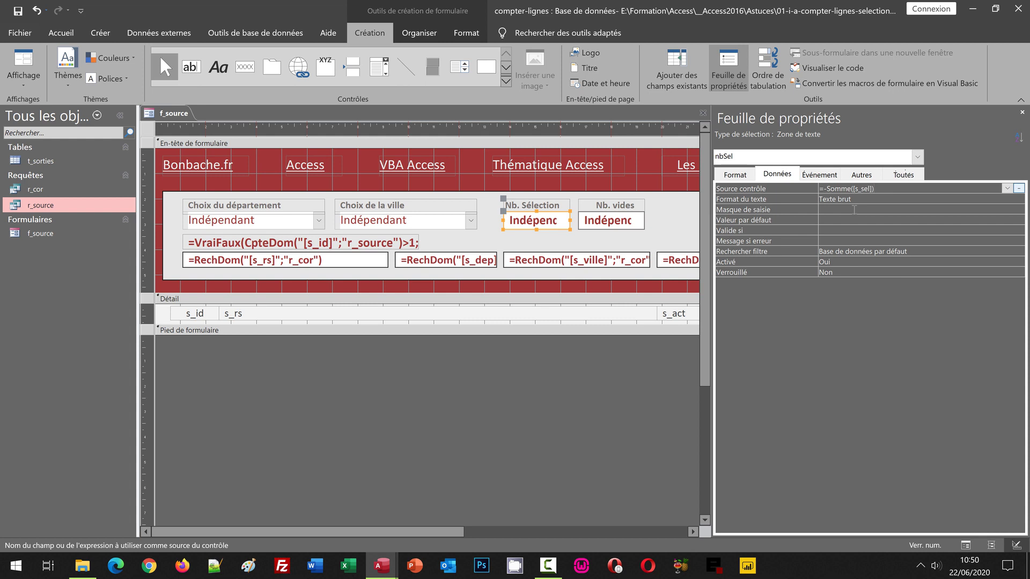
{"action": "key", "text": "Return"}
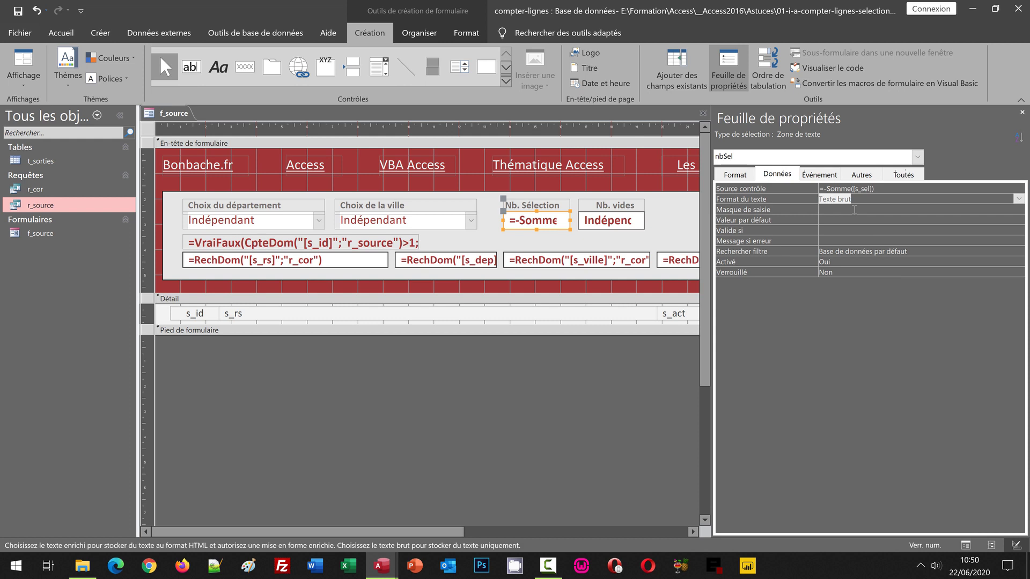
- Attach an on-click macro with the AfficherTousEnreg action to the s_sel check box in the Détail section, and close the macro
{"action": "left_click", "coordinate": [447, 182]}
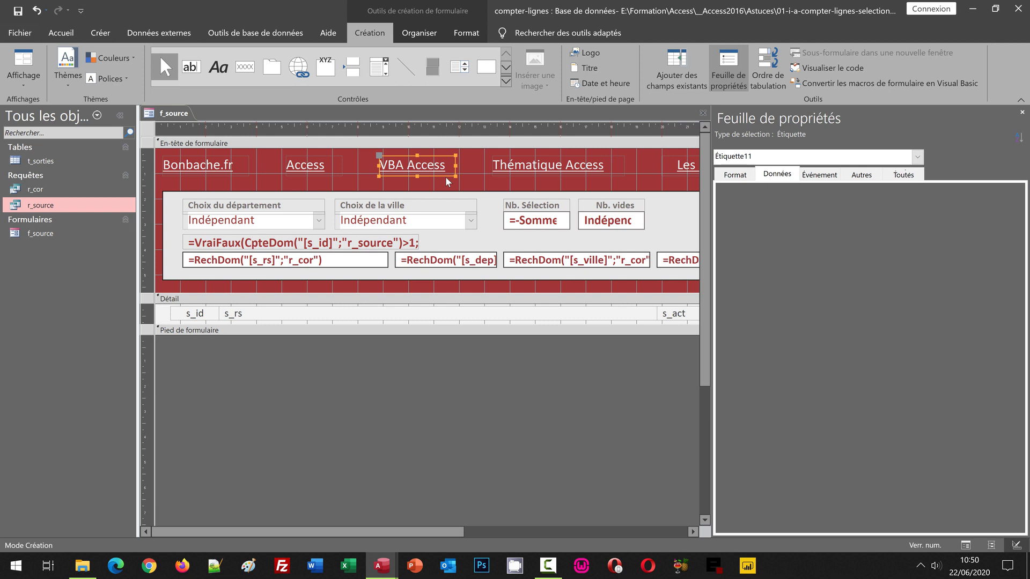
{"action": "left_click", "coordinate": [650, 531]}
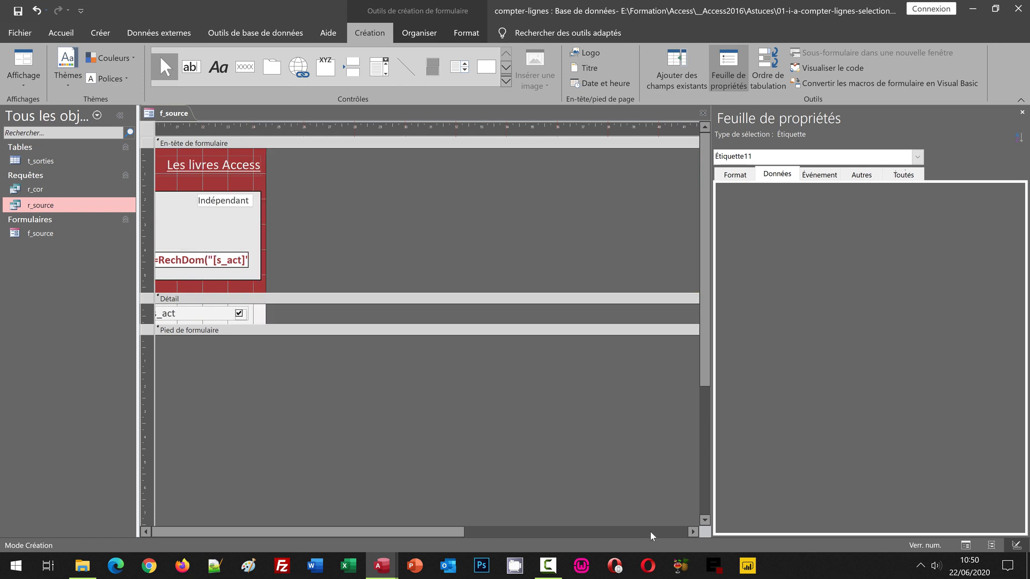
{"action": "left_click", "coordinate": [239, 315]}
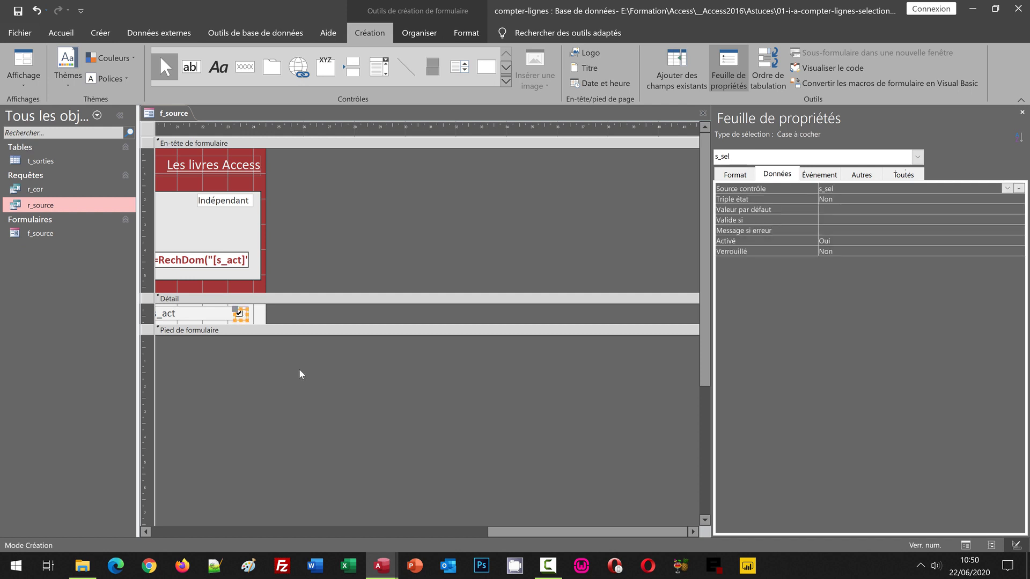
{"action": "left_click", "coordinate": [834, 175]}
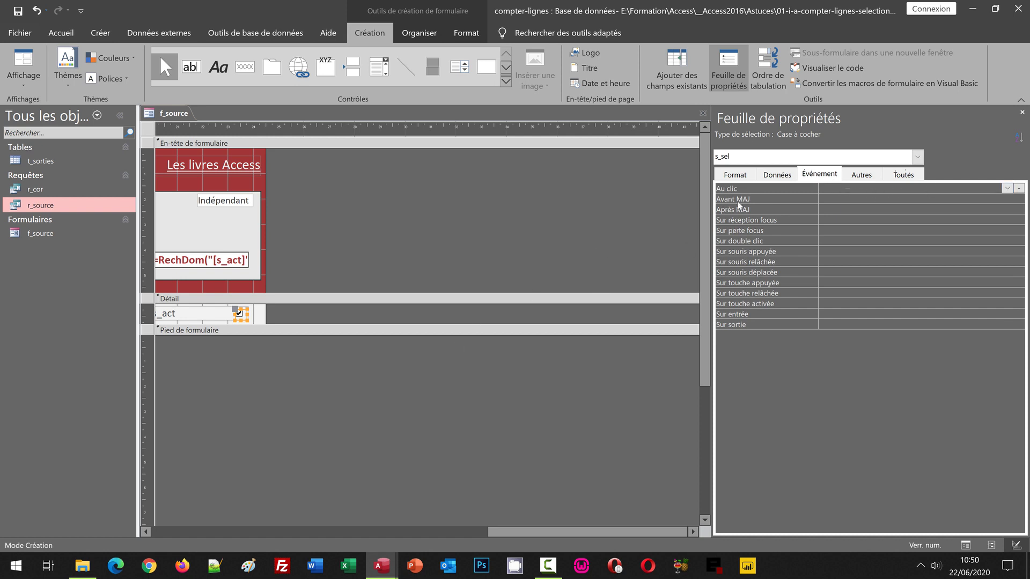
{"action": "left_click", "coordinate": [1019, 189]}
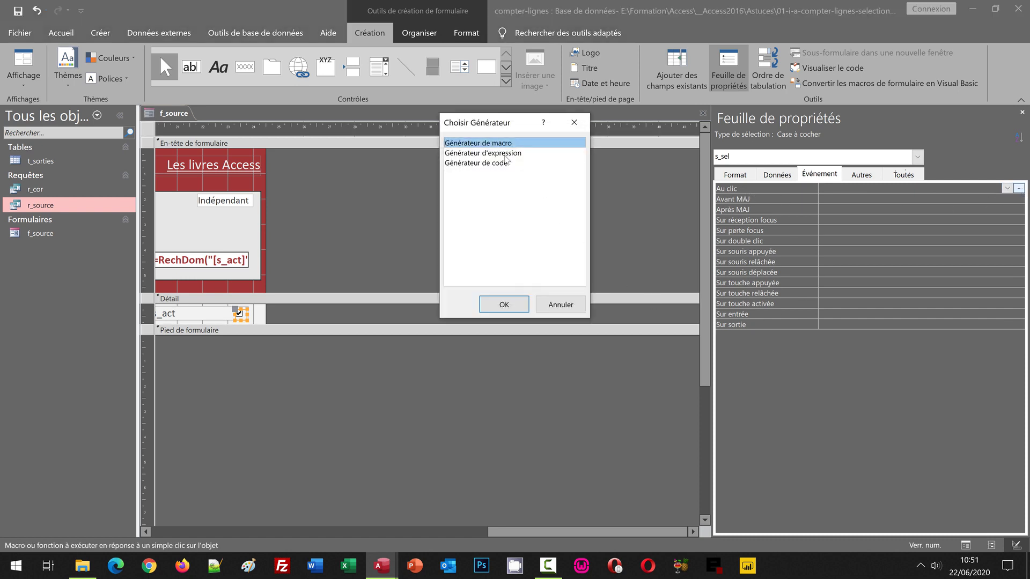
{"action": "left_click", "coordinate": [506, 309]}
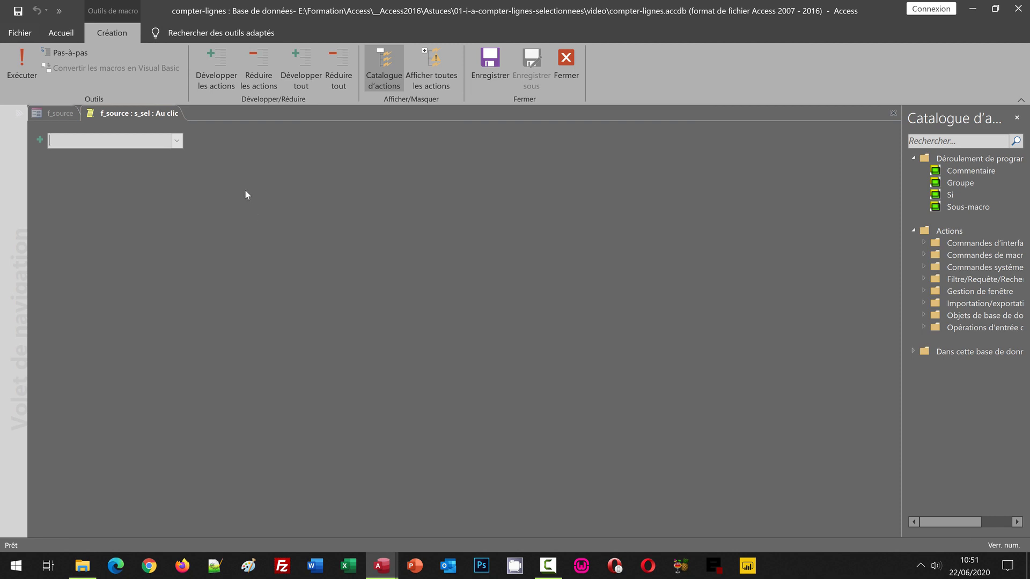
{"action": "left_click", "coordinate": [177, 141]}
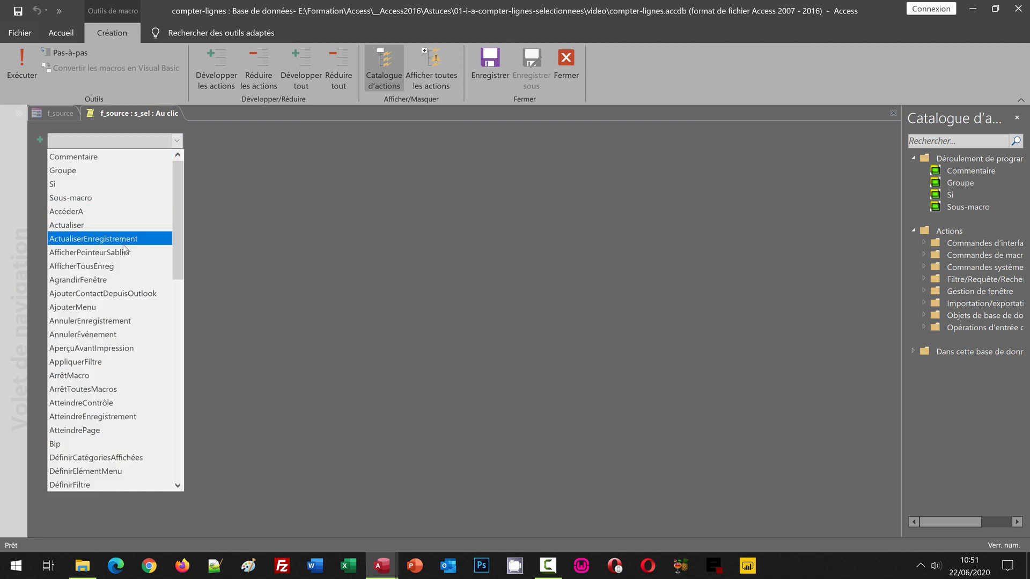
{"action": "left_click", "coordinate": [117, 266]}
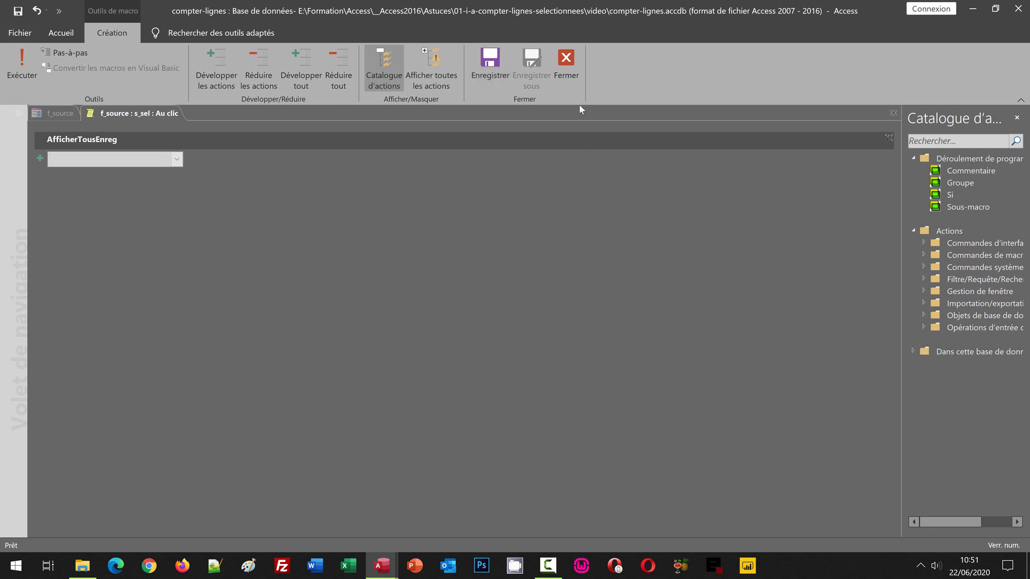
{"action": "left_click", "coordinate": [567, 81]}
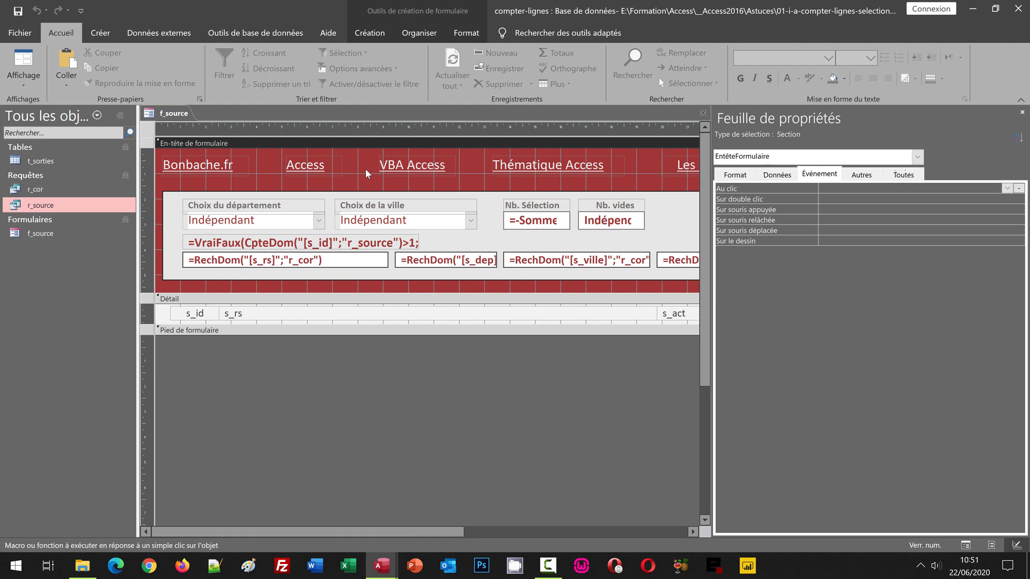
- Run the form and filter its records on the 06-Alpes Maritimes department
{"action": "key", "text": "F5"}
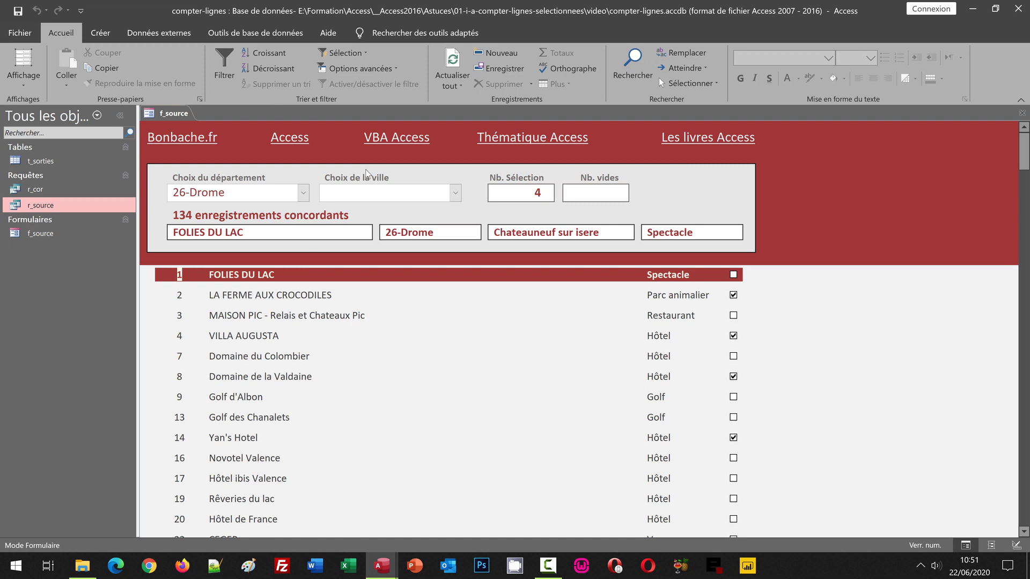
{"action": "left_click", "coordinate": [304, 193]}
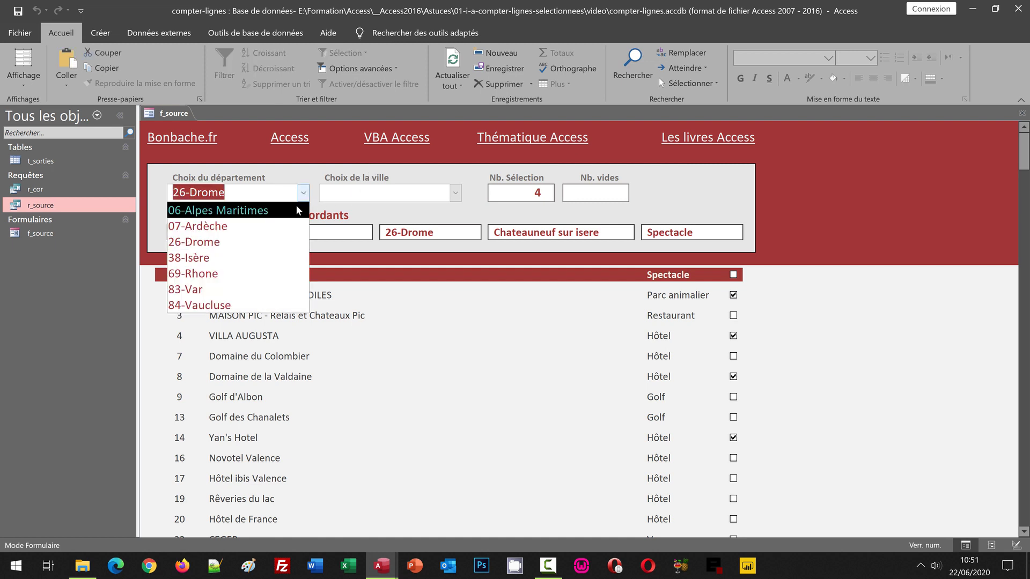
{"action": "left_click", "coordinate": [295, 211]}
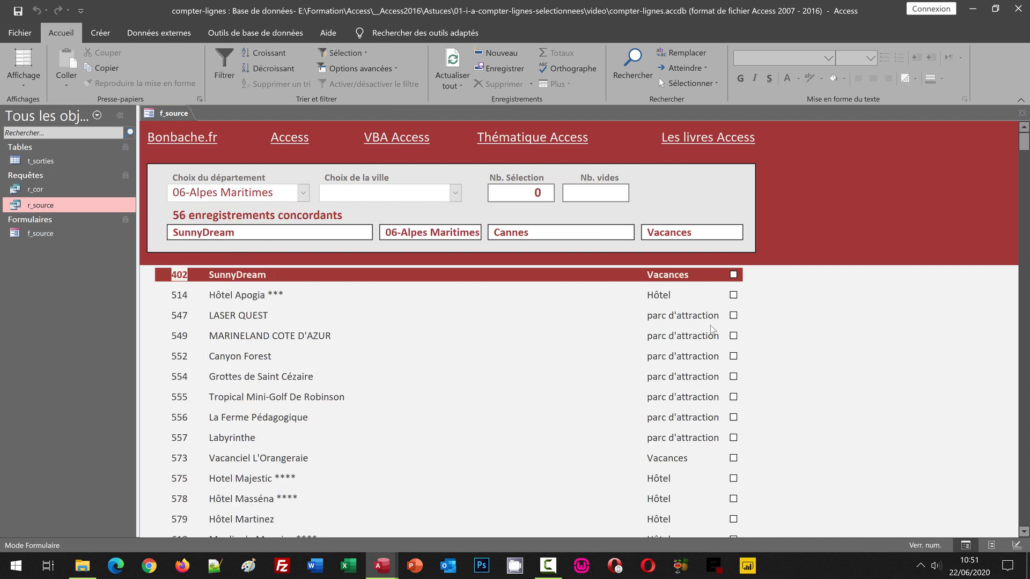
- Tick Hôtel Apogia ***, Canyon Forest, La Ferme Pédagogique and Grottes de Saint Cézaire, and switch the department filter to 26-Drome
{"action": "left_click", "coordinate": [733, 295]}
{"action": "left_click", "coordinate": [733, 356]}
{"action": "left_click", "coordinate": [733, 417]}
{"action": "left_click", "coordinate": [734, 377]}
{"action": "left_click", "coordinate": [303, 194]}
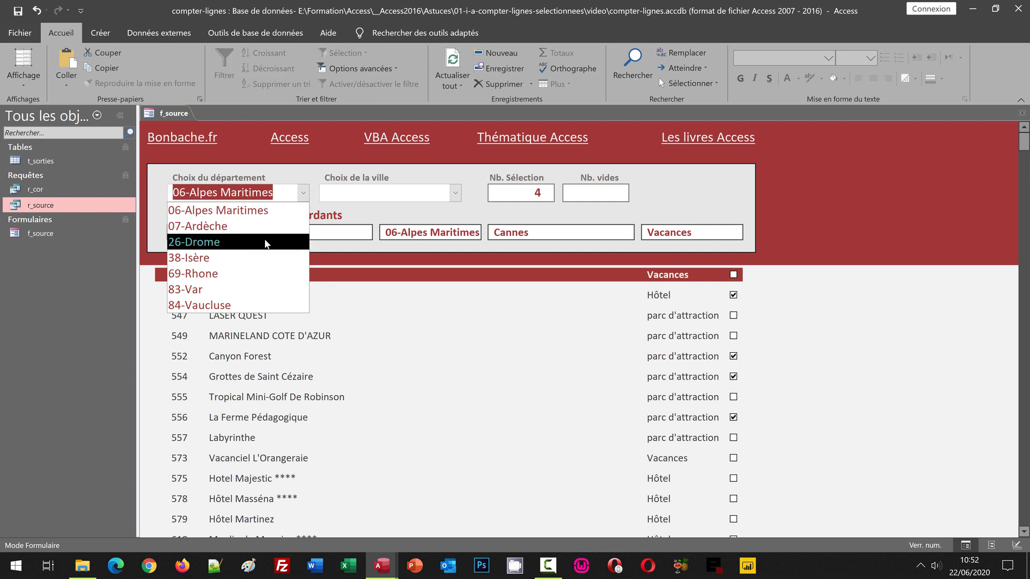
{"action": "left_click", "coordinate": [267, 244]}
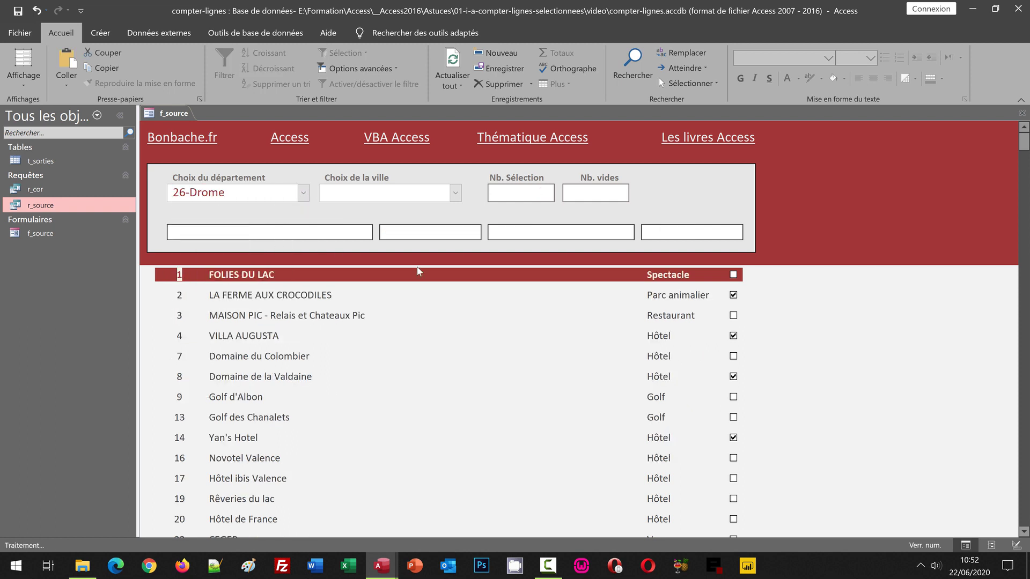
- Tick the MAISON PIC - Relais et Chateaux Pic record and switch the form back to design view
{"action": "left_click", "coordinate": [734, 316]}
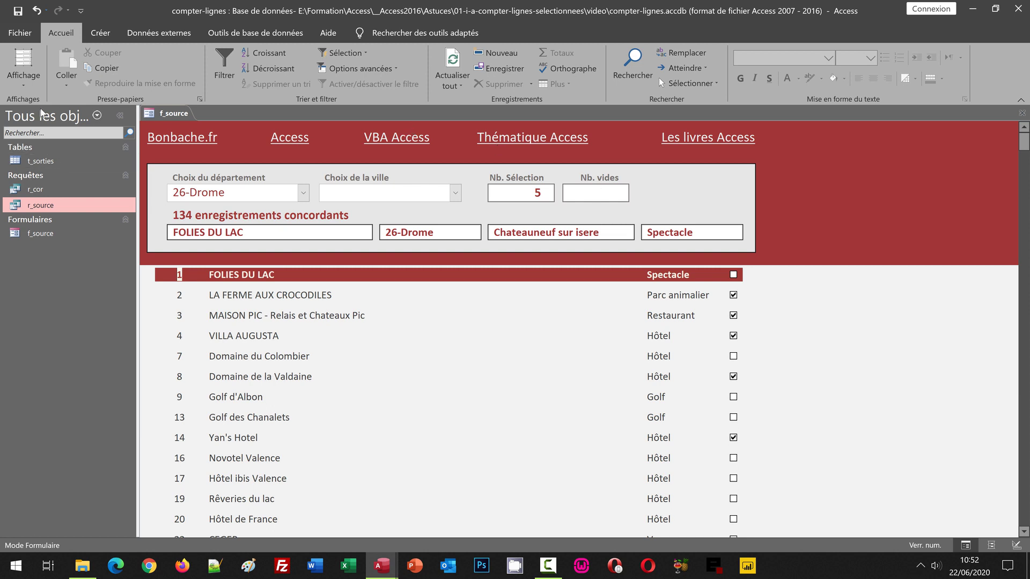
{"action": "left_click", "coordinate": [25, 92]}
{"action": "left_click", "coordinate": [40, 171]}
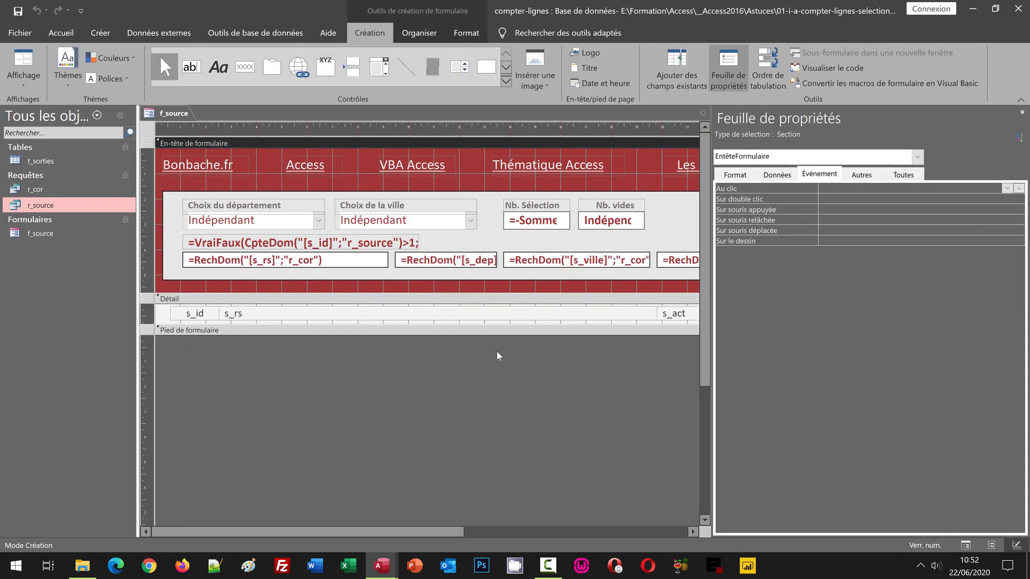
- Set the control source of the Nb. vides text box in the form header to =Compte(*)+Somme([s_sel])
{"action": "left_click", "coordinate": [605, 221]}
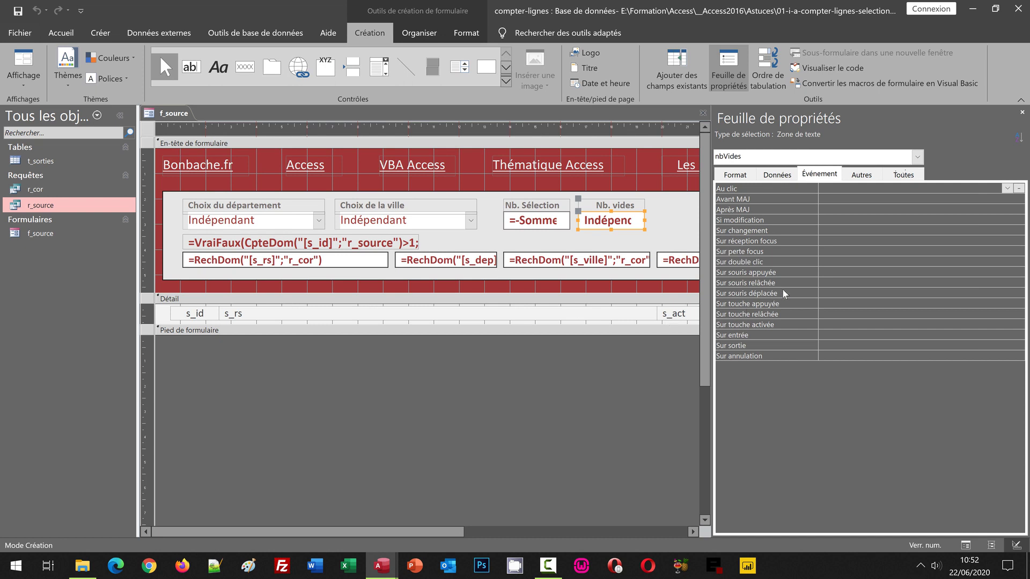
{"action": "left_click", "coordinate": [778, 174]}
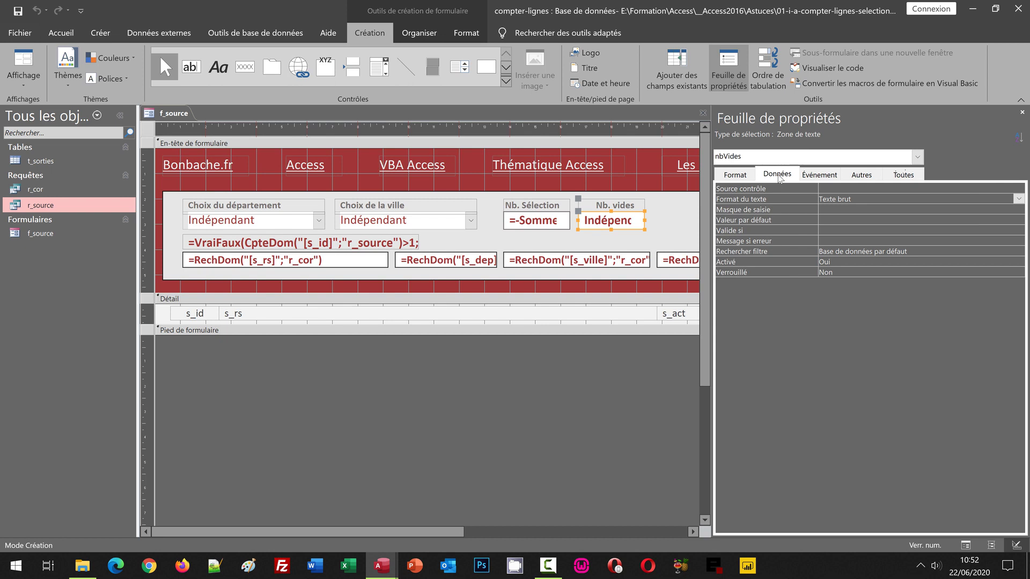
{"action": "left_click", "coordinate": [828, 188]}
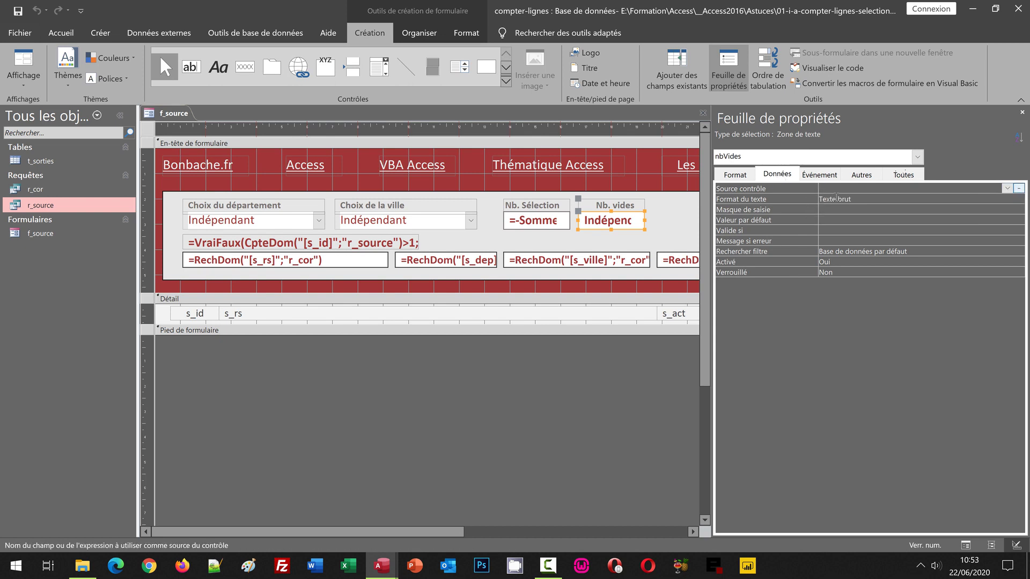
{"action": "type", "text": "=Compt"}
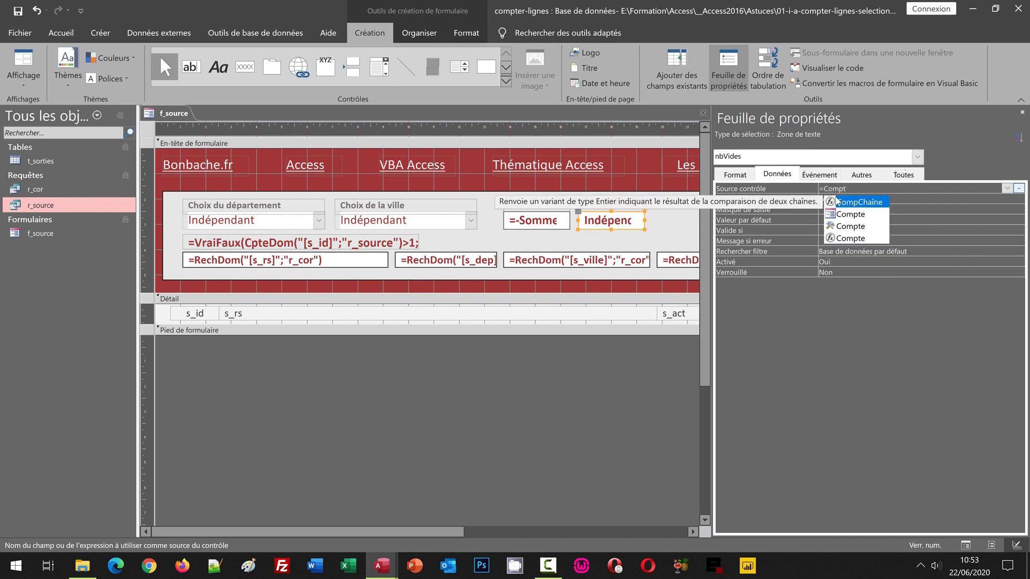
{"action": "type", "text": "e("}
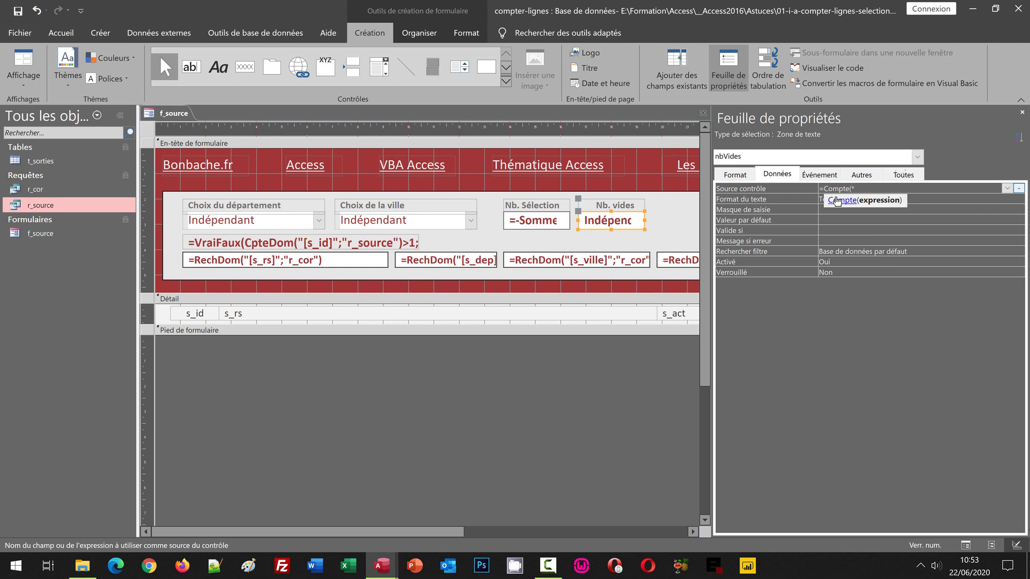
{"action": "type", "text": "*)+"}
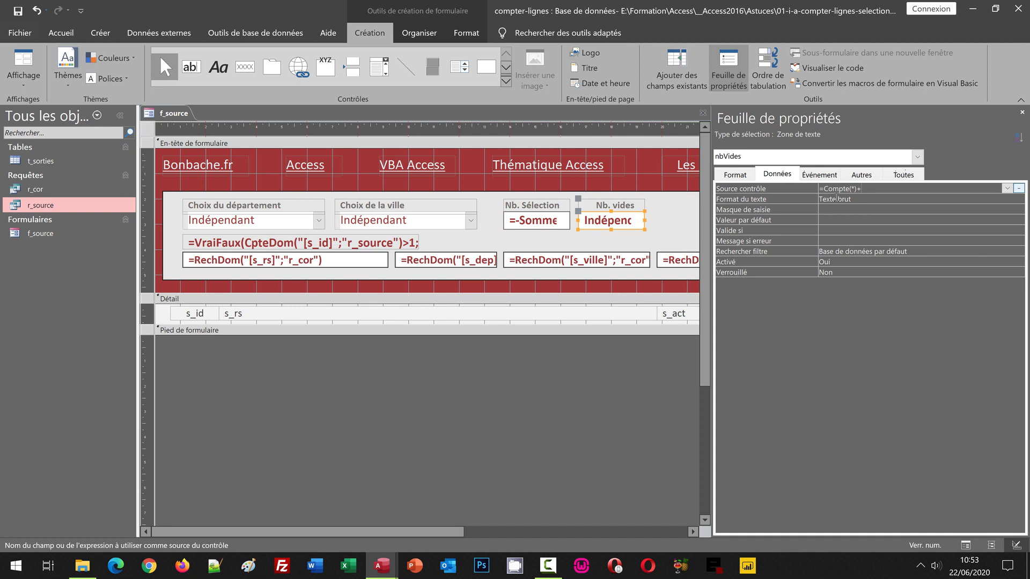
{"action": "type", "text": "Somme("}
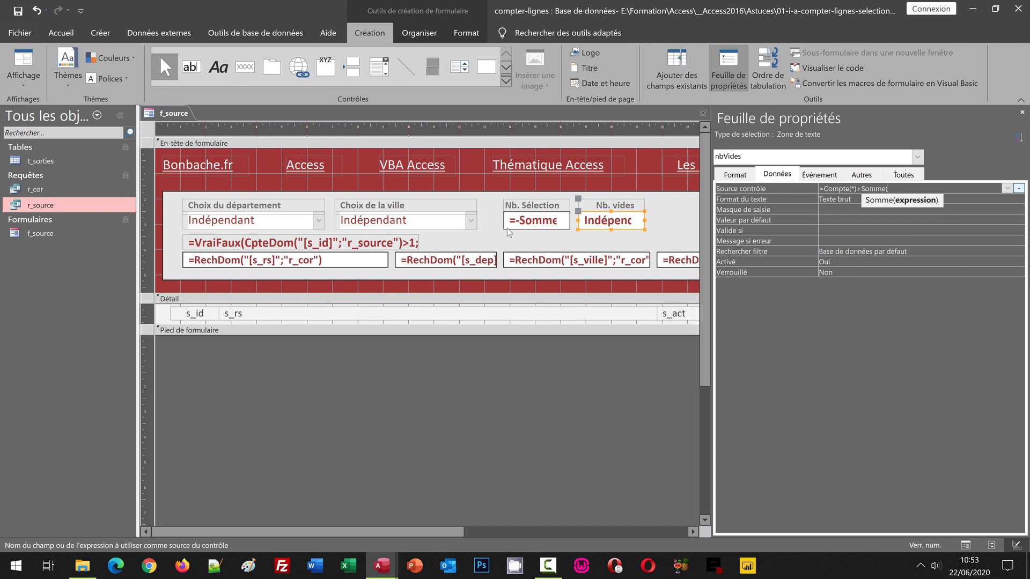
{"action": "type", "text": "[s_sel"}
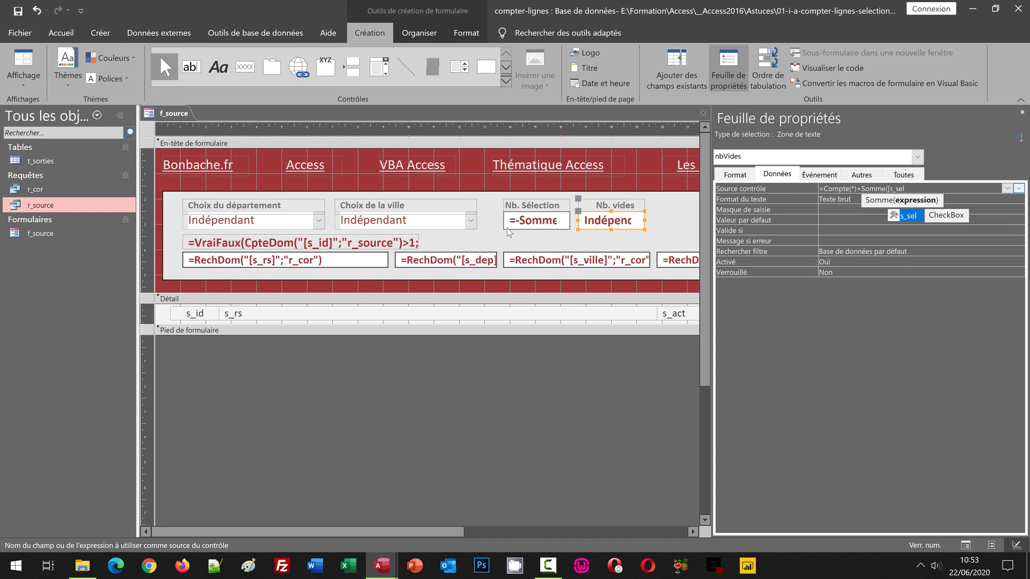
{"action": "type", "text": "]"}
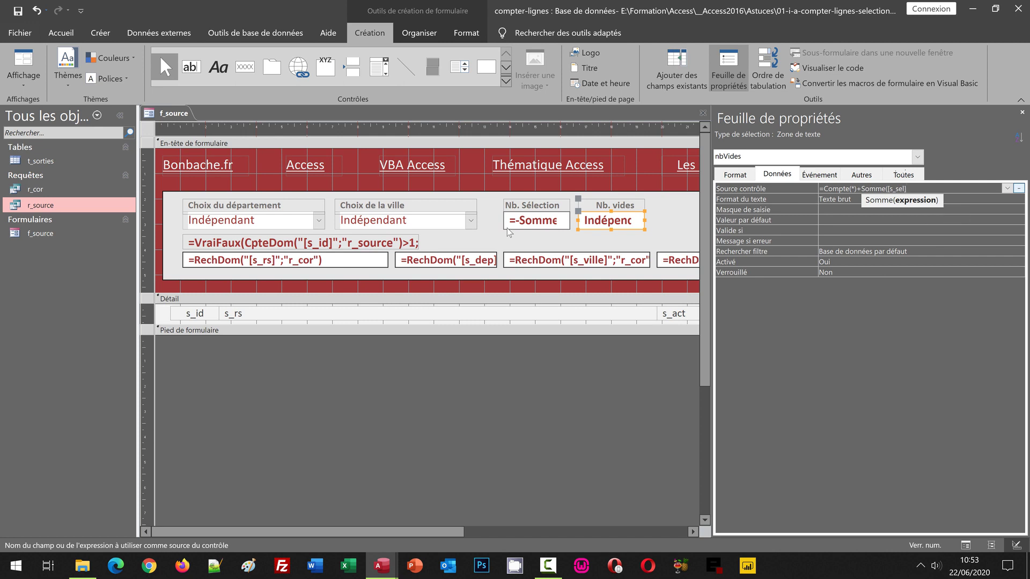
{"action": "type", "text": ")"}
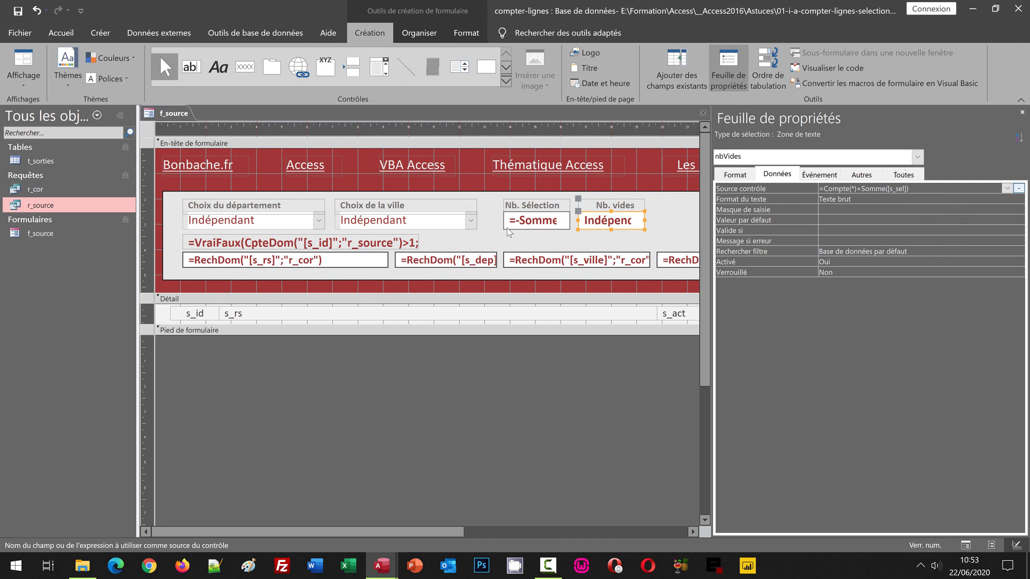
{"action": "key", "text": "Return"}
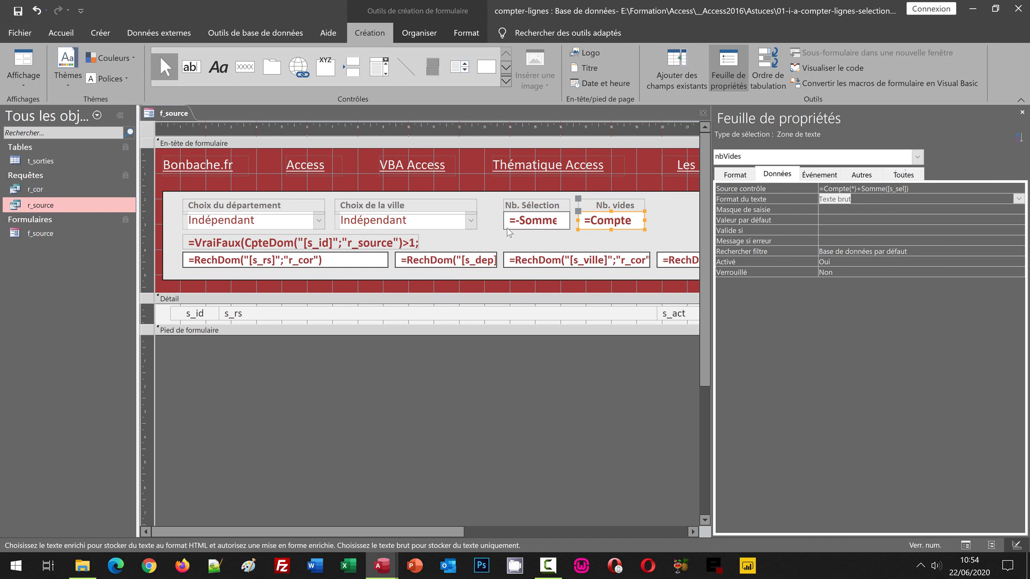
- Run the form and tick the Domaine du Colombier and Golf d'Albon records
{"action": "left_click", "coordinate": [358, 166]}
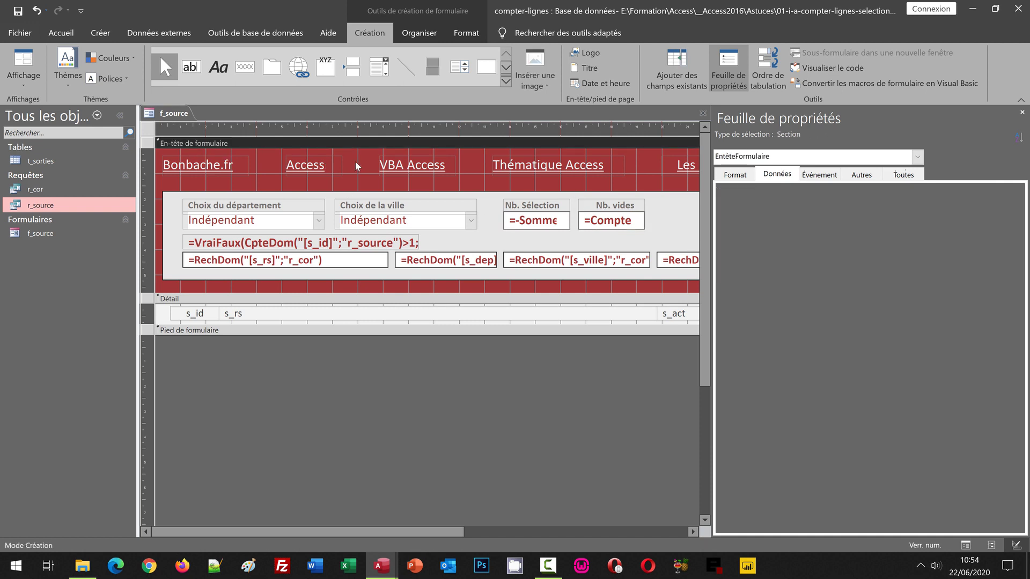
{"action": "key", "text": "F5"}
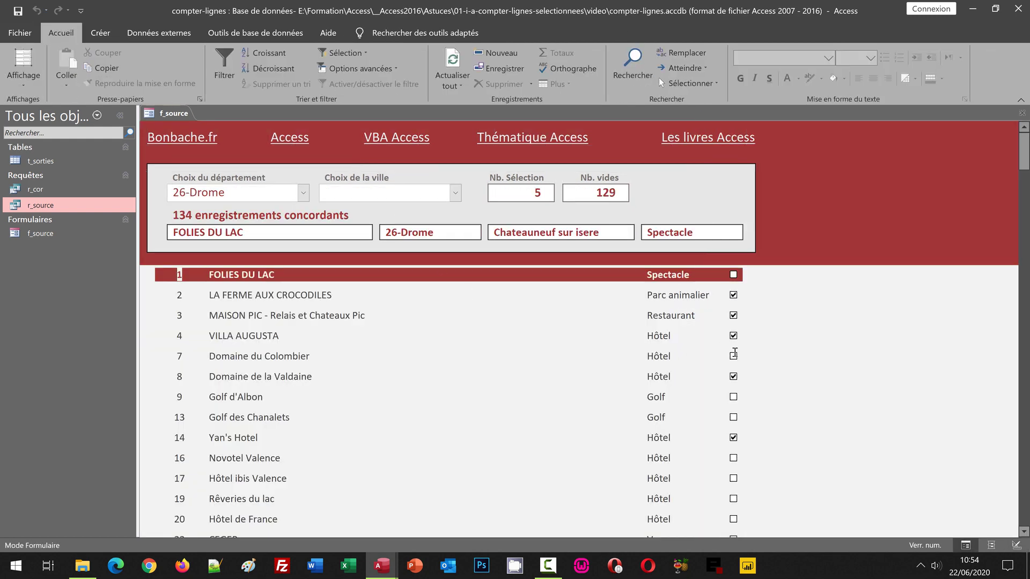
{"action": "left_click", "coordinate": [733, 357]}
{"action": "left_click", "coordinate": [734, 397]}
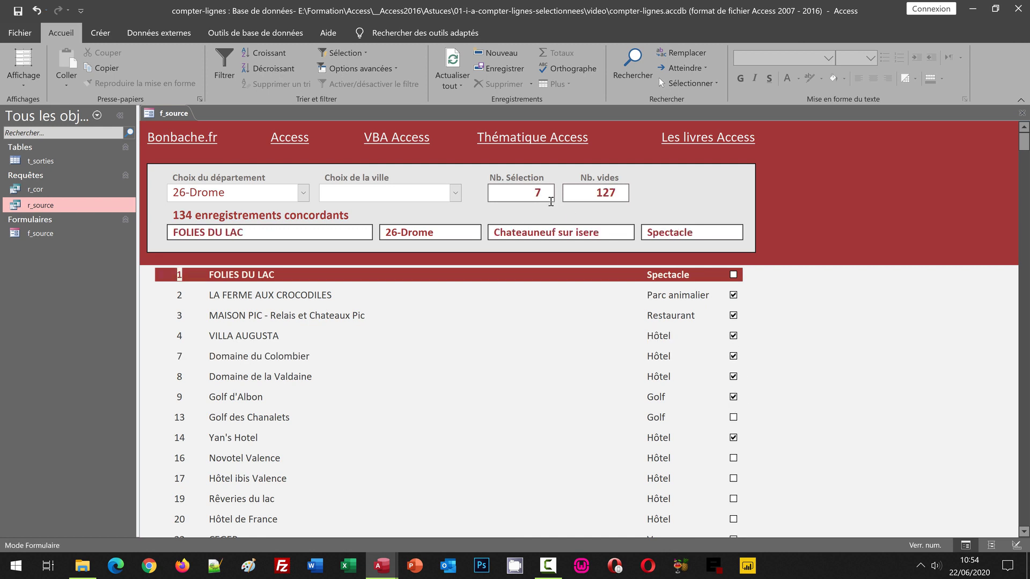